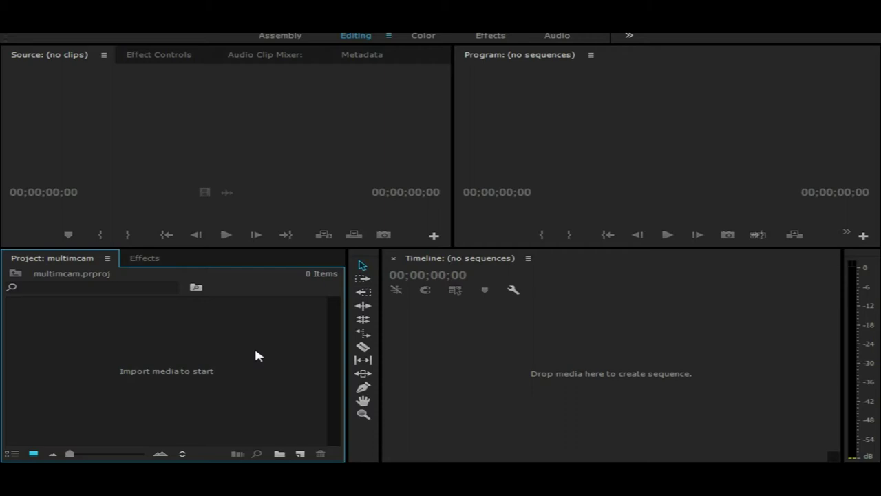
Import the video clips 1, 2 and 3 from the New folder on Local Disk (D:) into the project.
double_click(256, 351)
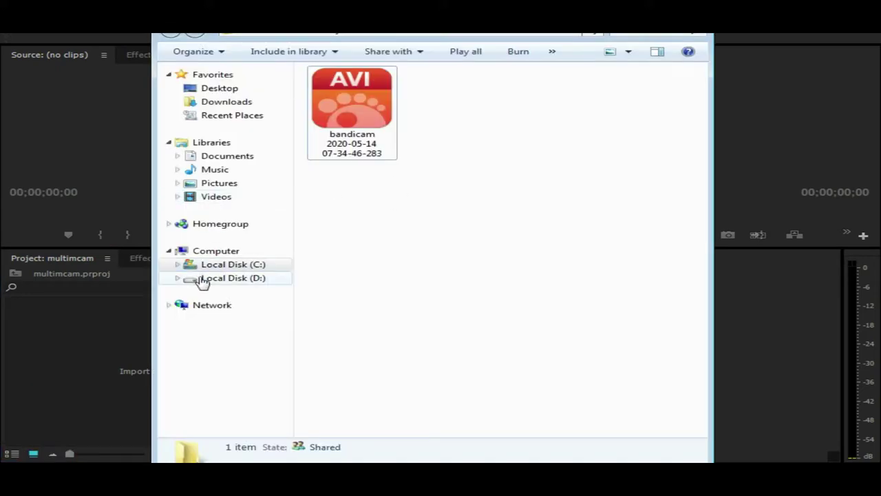
click(211, 282)
click(448, 268)
scroll(458, 296, down, 2)
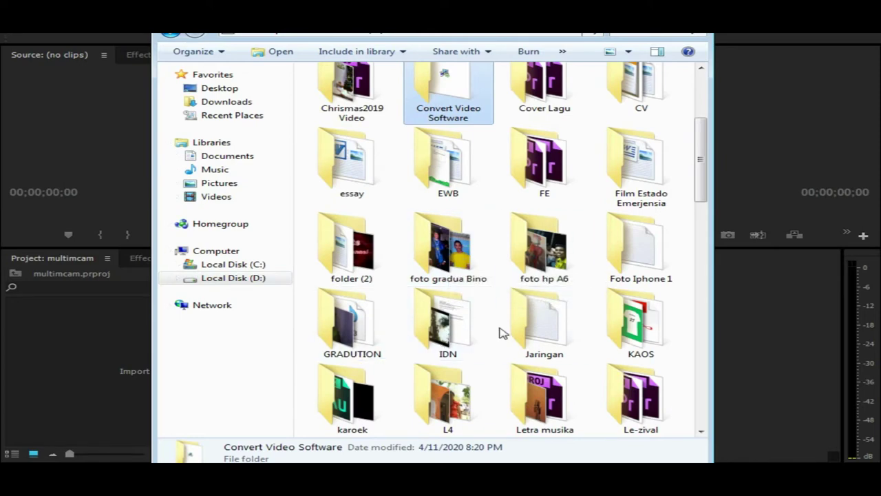
scroll(500, 335, down, 3)
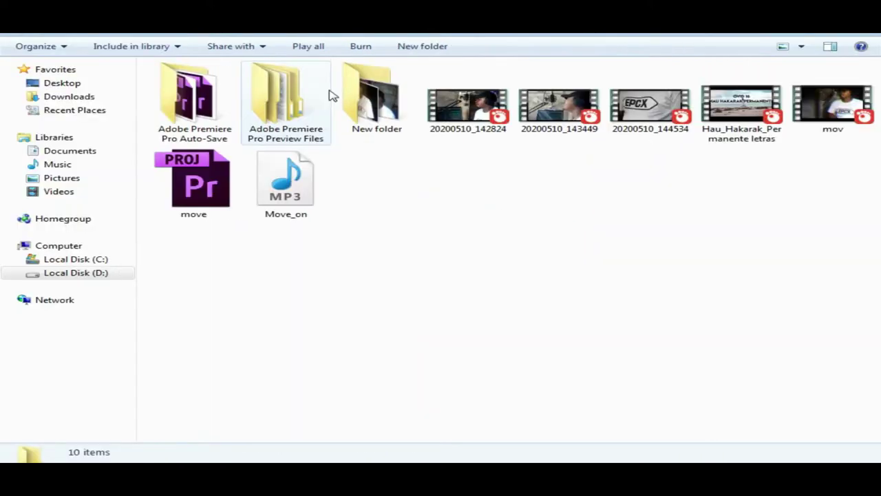
double_click(373, 96)
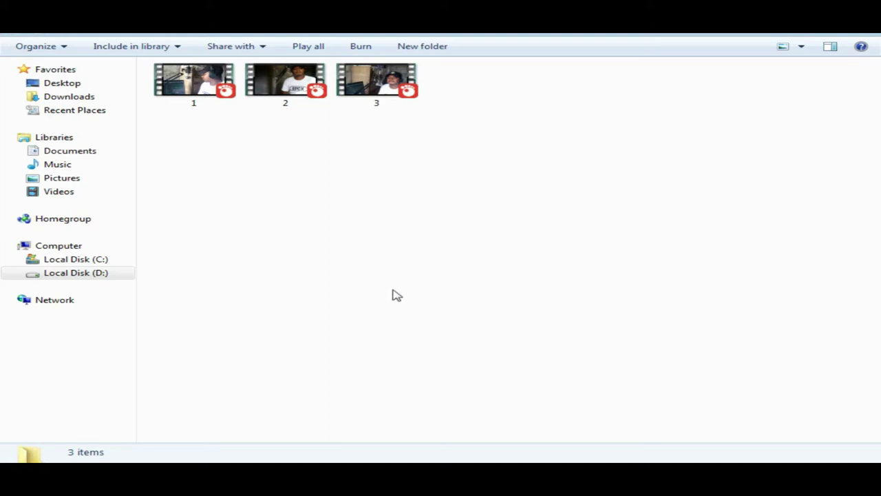
drag(568, 168, 79, 347)
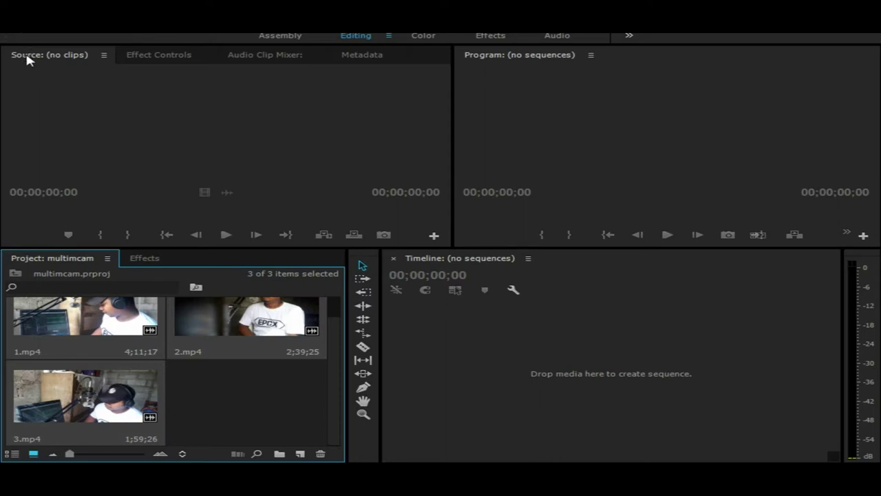
click(13, 27)
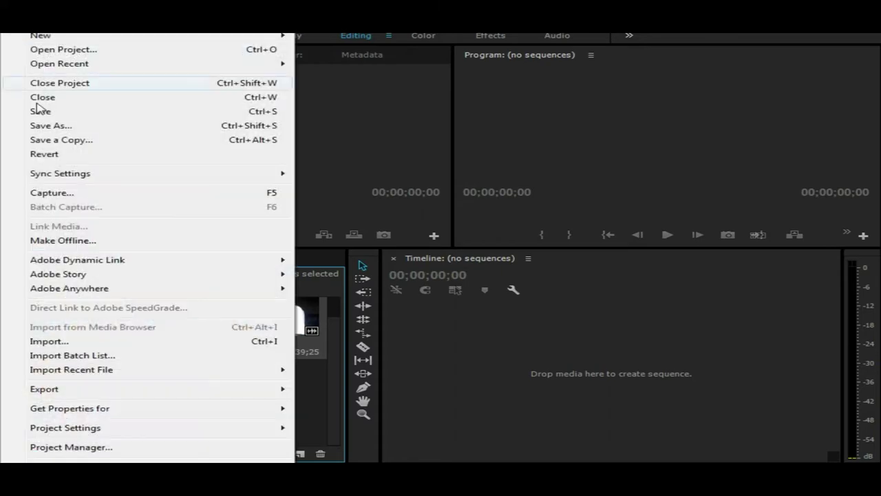
click(64, 341)
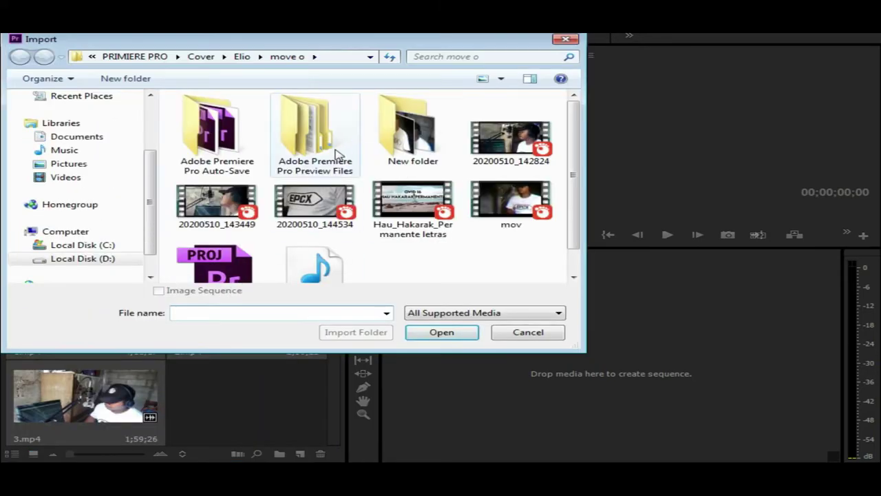
click(566, 40)
click(252, 407)
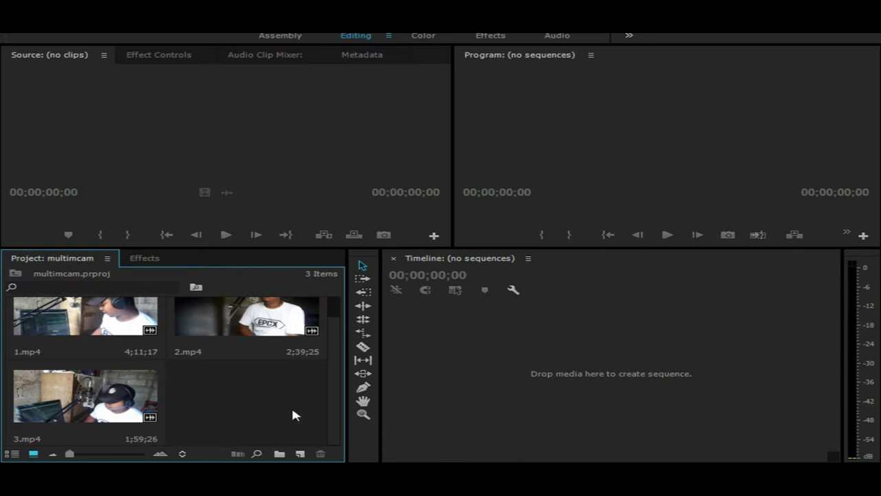
Start a multi-camera source sequence from all three clips, with the custom name Multicam.
drag(292, 411, 66, 329)
right_click(66, 331)
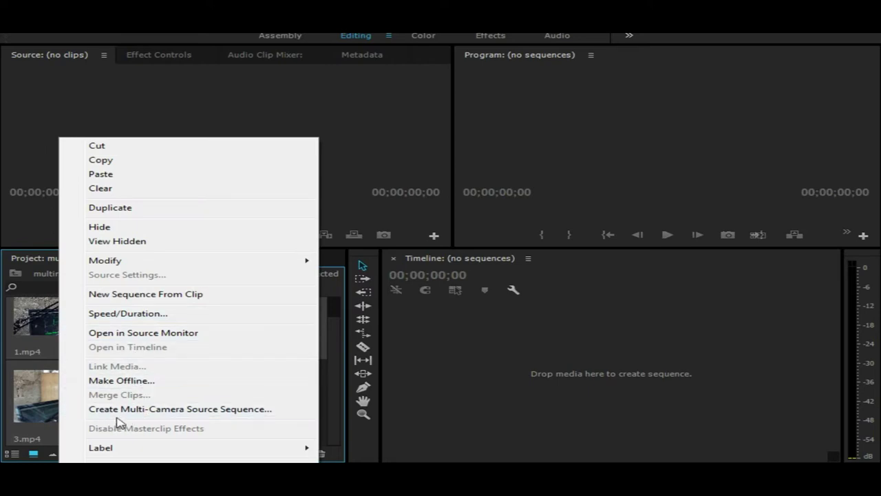
click(257, 408)
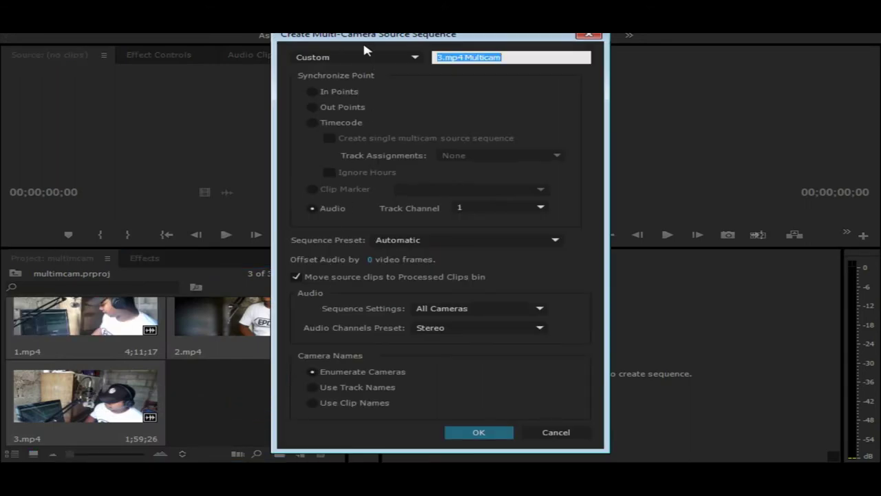
click(352, 57)
click(365, 101)
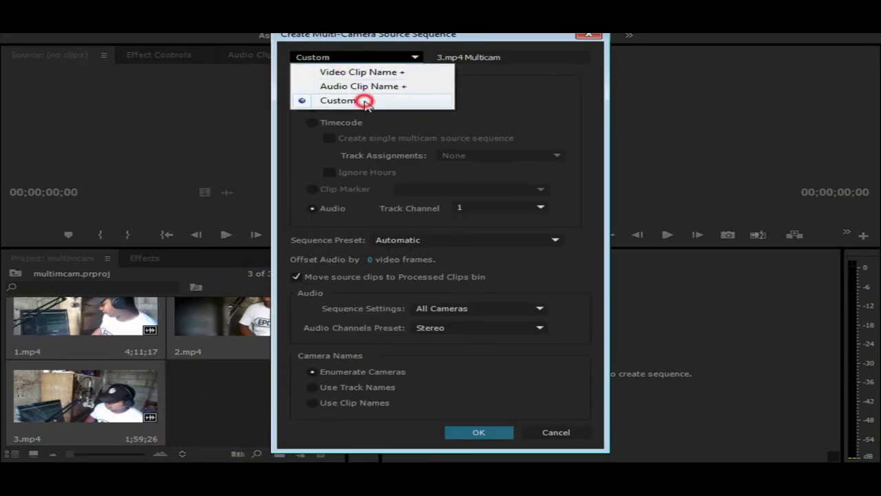
drag(500, 58, 366, 57)
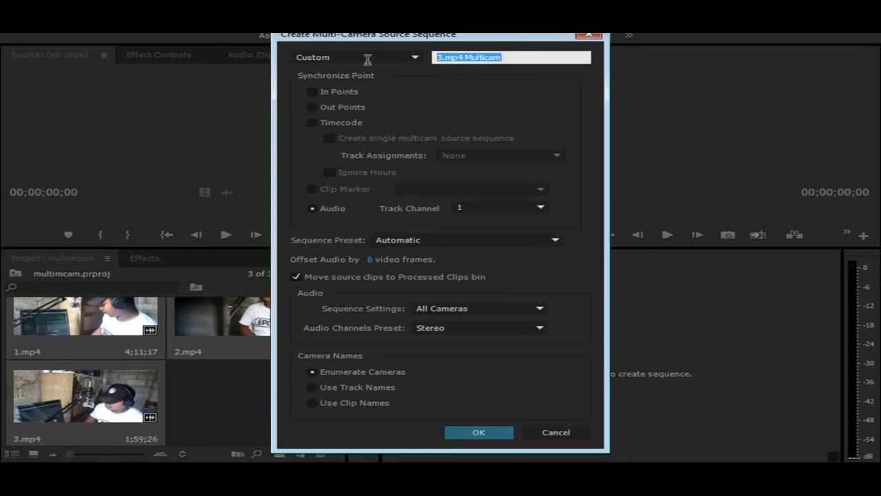
drag(464, 58, 365, 63)
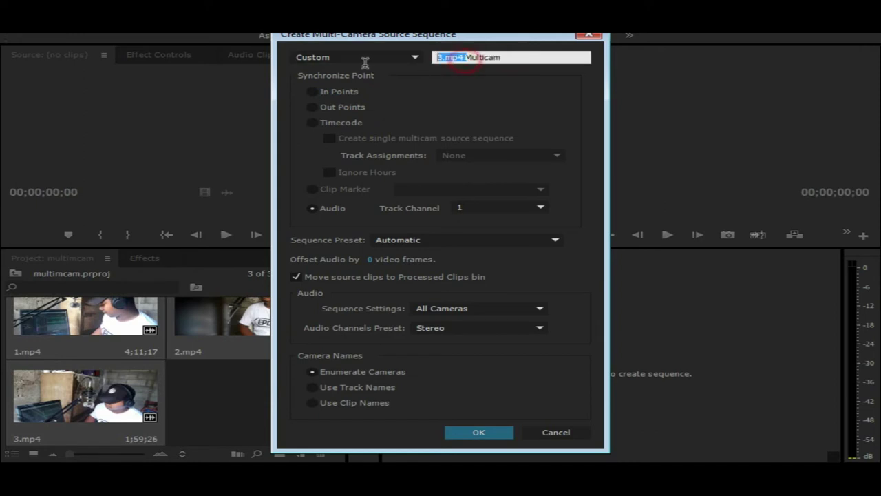
key(BackSpace)
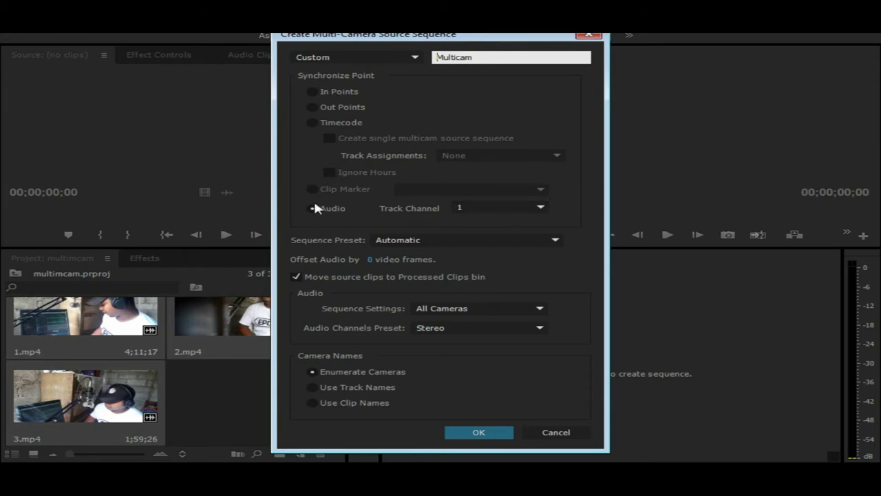
Create the multi-camera source sequence with the Automatic sequence preset and All Cameras as the audio sequence setting.
click(422, 239)
click(422, 236)
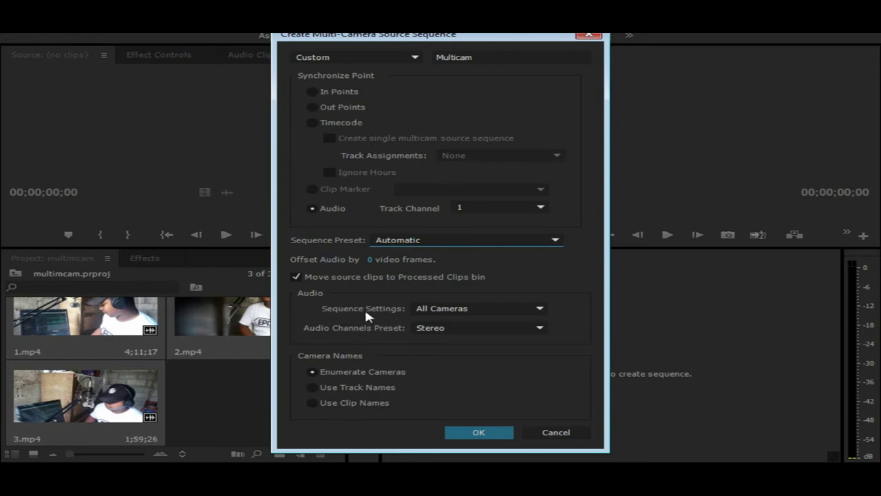
click(465, 311)
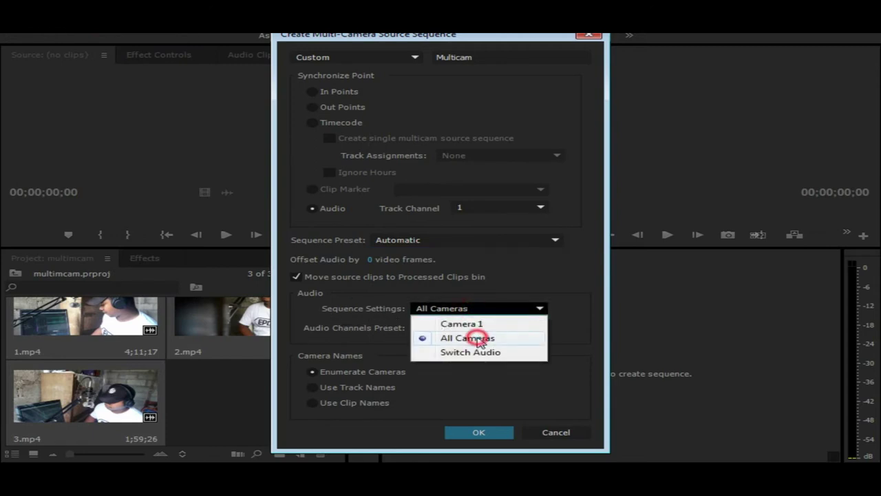
click(474, 337)
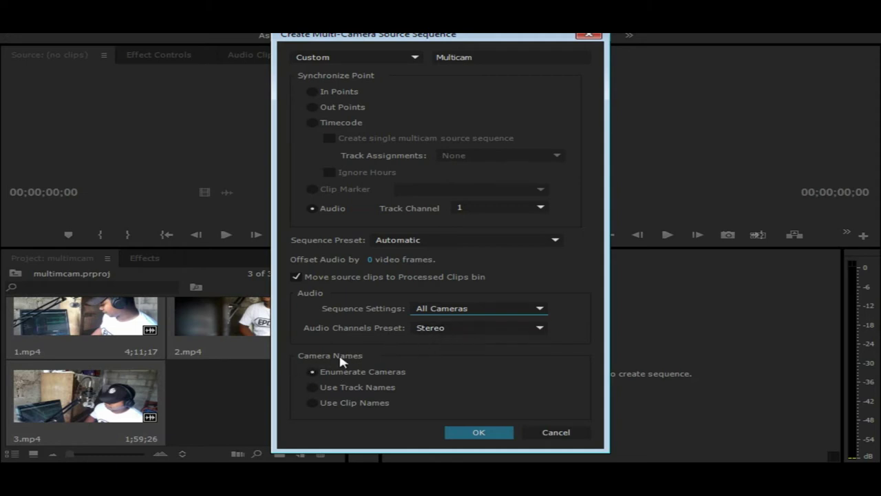
click(480, 431)
click(479, 431)
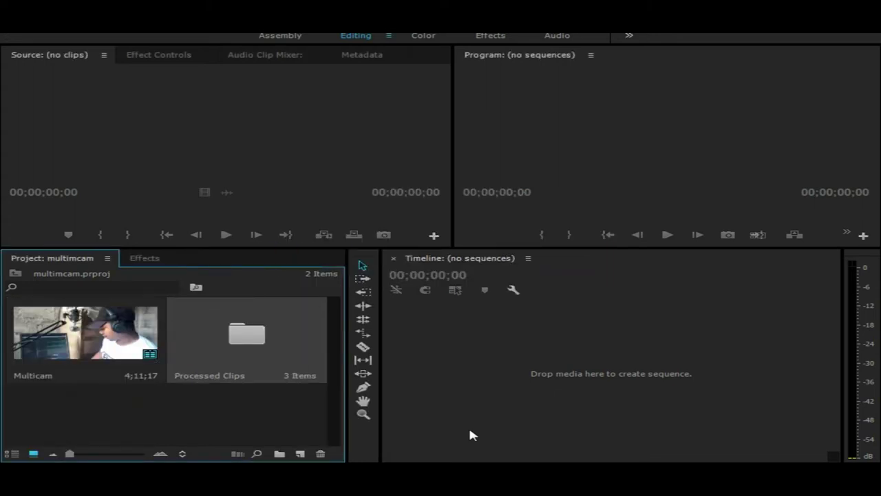
Create a new sequence from the Multicam source clip.
click(268, 408)
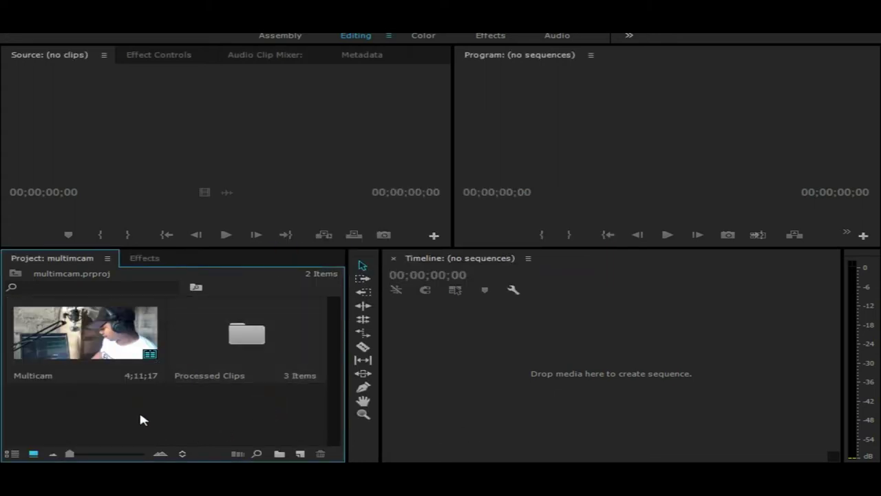
click(118, 346)
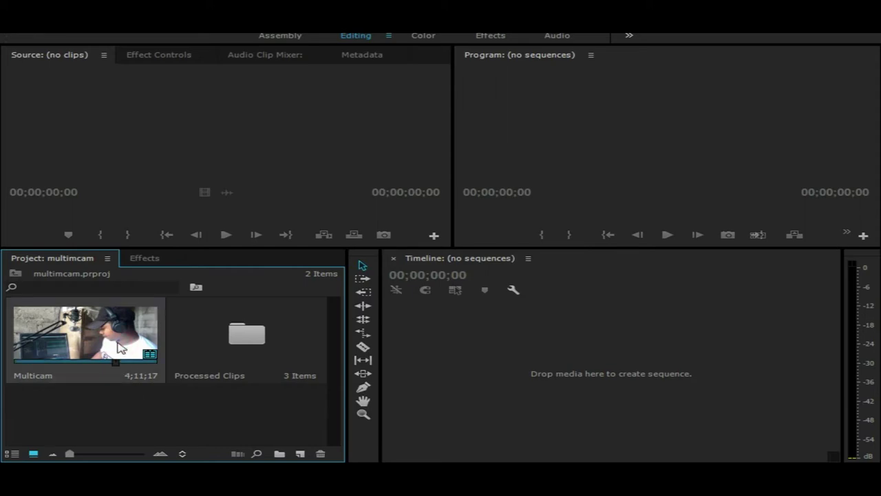
click(247, 420)
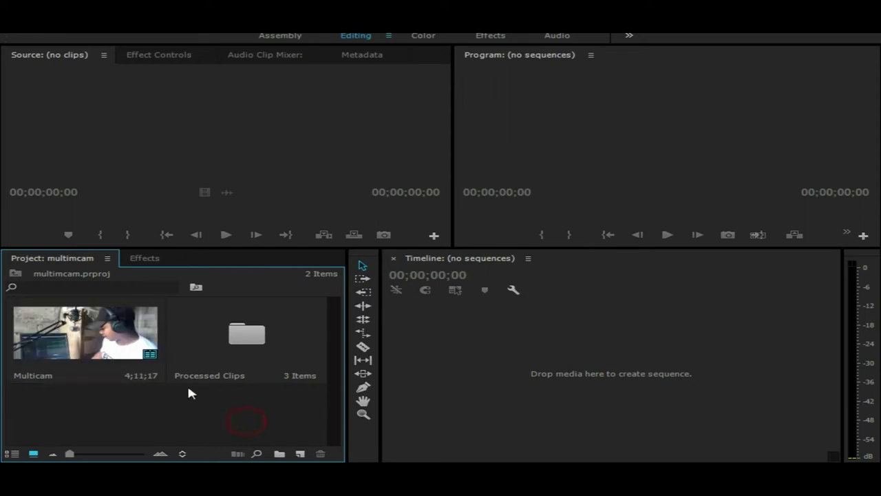
right_click(95, 355)
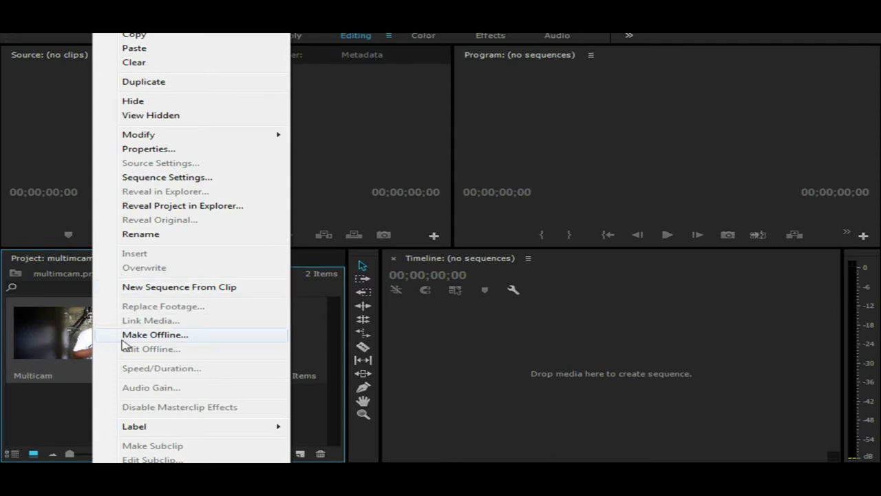
right_click(45, 335)
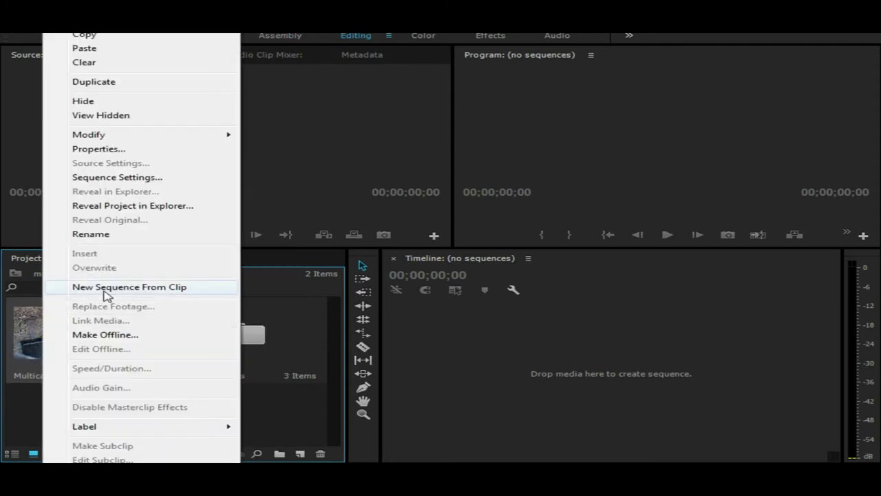
click(105, 289)
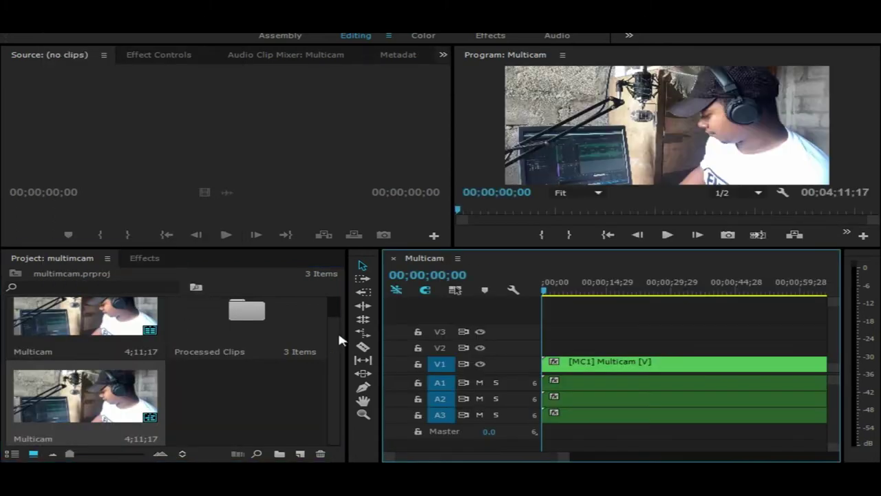
Preview the opening of the Multicam sequence at fast playback speed and return the playhead to the start.
click(550, 292)
drag(554, 296, 523, 284)
key(l)
key(l)
key(l)
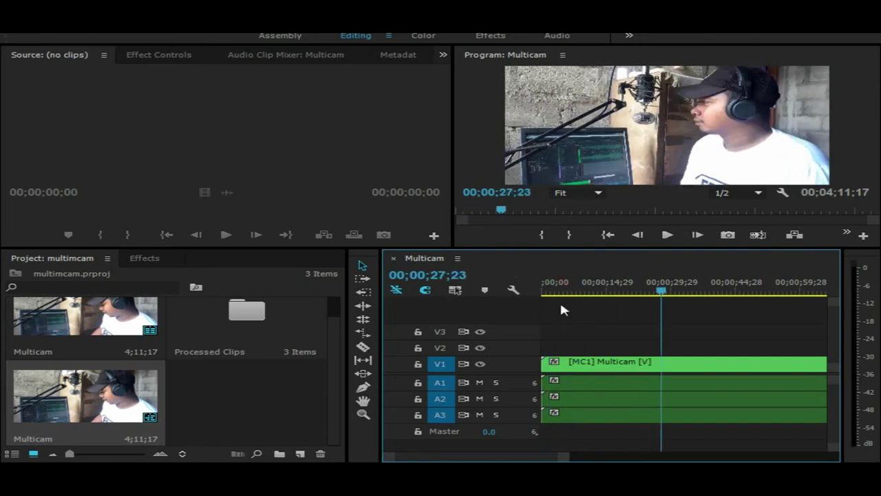
key(Home)
mouse_move(547, 298)
mouse_down()
mouse_move(572, 295)
mouse_move(541, 301)
mouse_up()
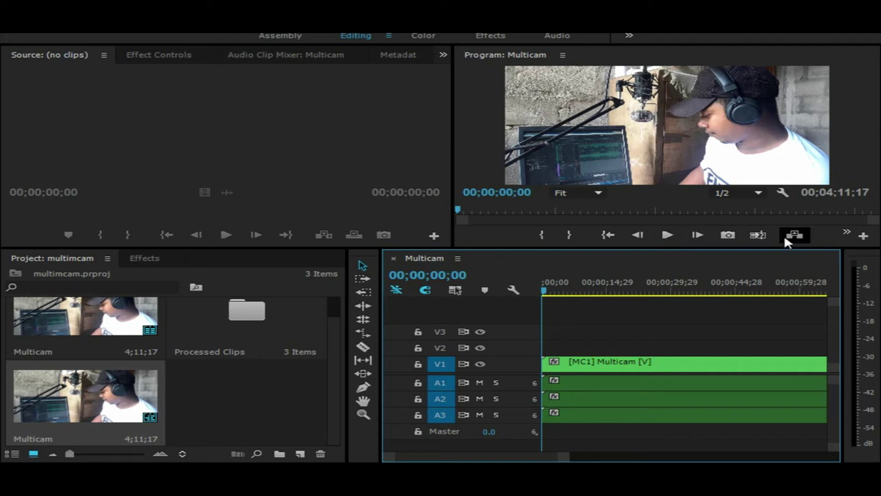
Save the project and switch the Program monitor to multi-camera view, accepting its current button layout.
key(ctrl+s)
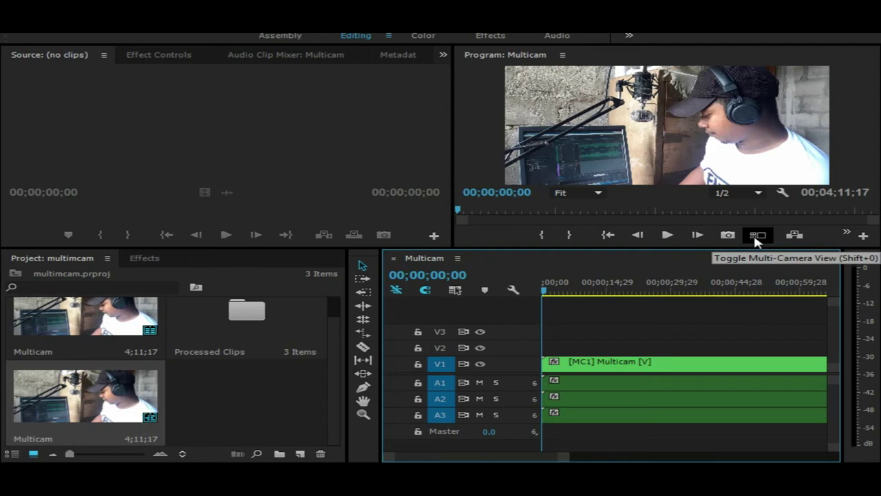
click(867, 240)
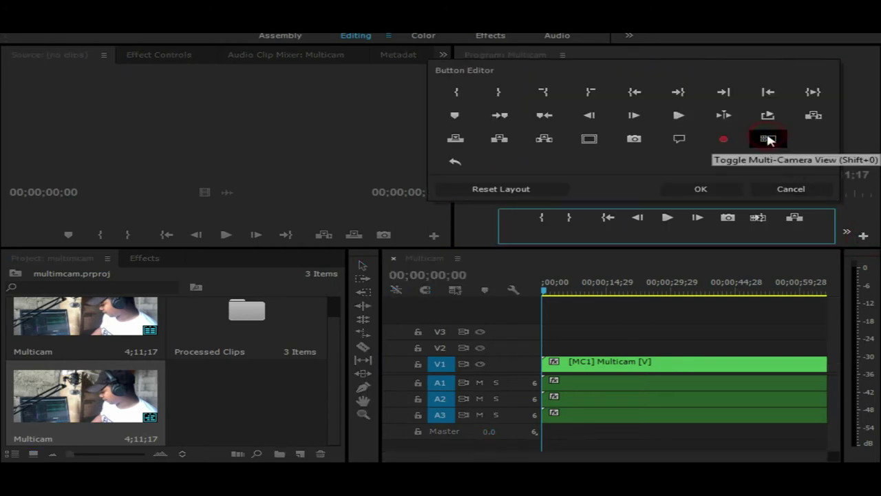
click(701, 190)
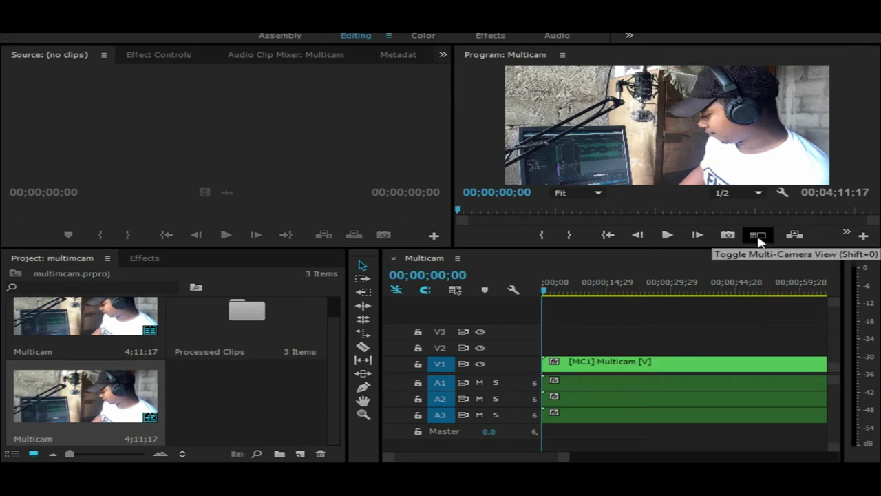
click(757, 235)
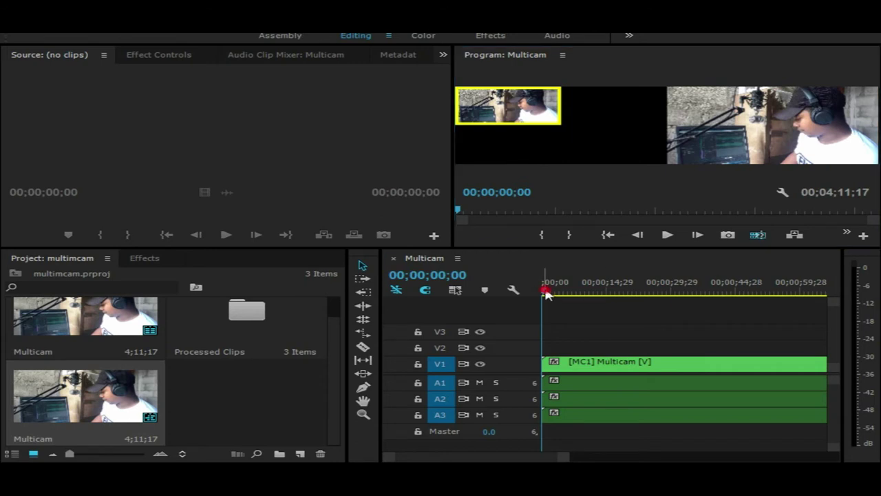
Play the sequence from about 8 seconds and cut live to camera 3, camera 2, camera 1 and camera 2 before stopping playback.
drag(544, 291, 576, 294)
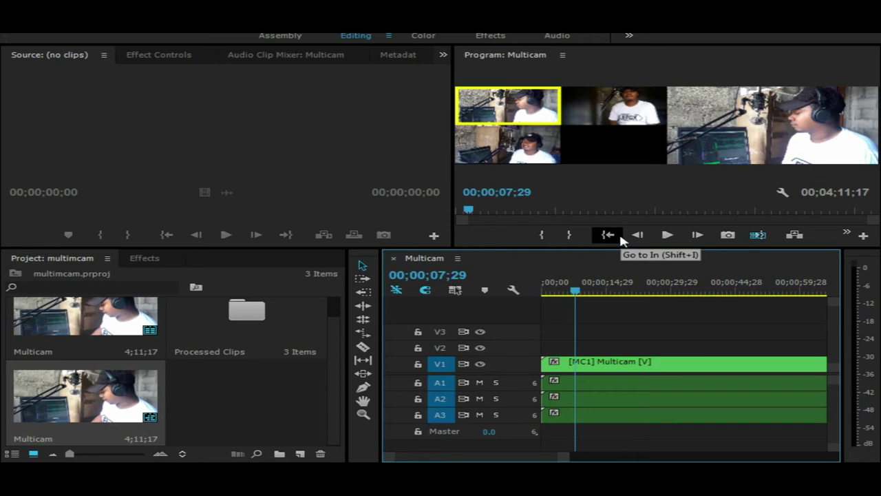
click(667, 234)
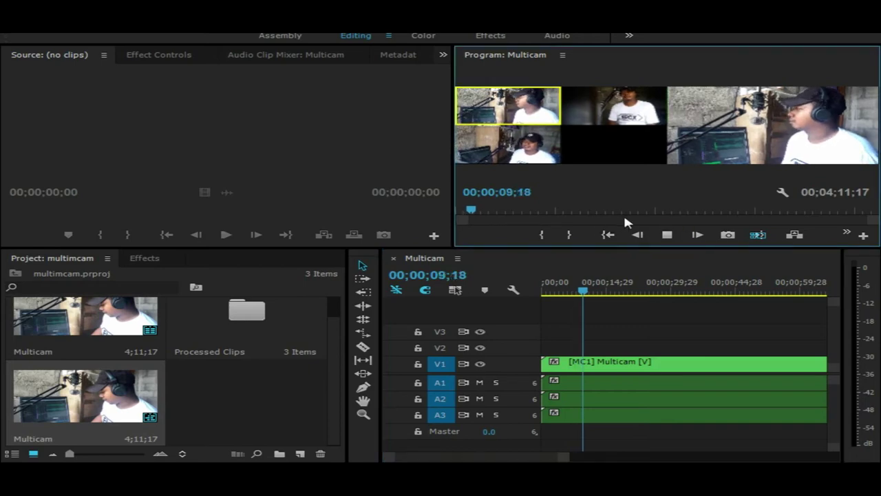
click(513, 151)
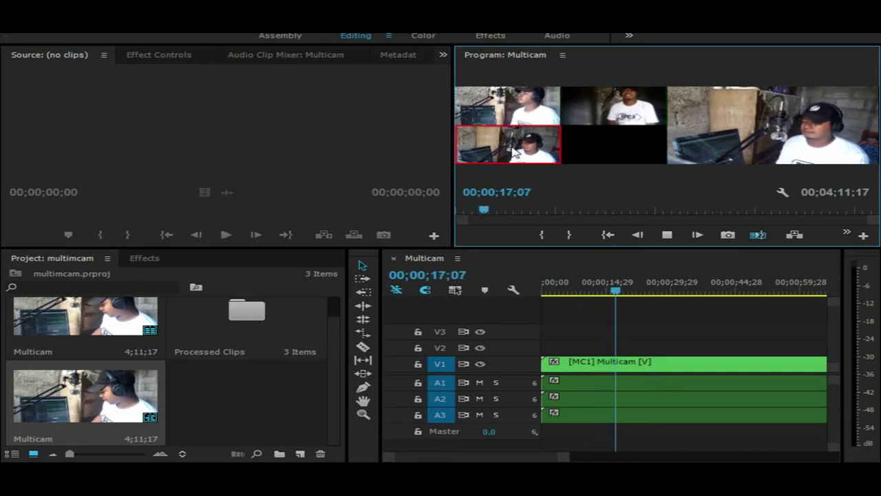
click(603, 122)
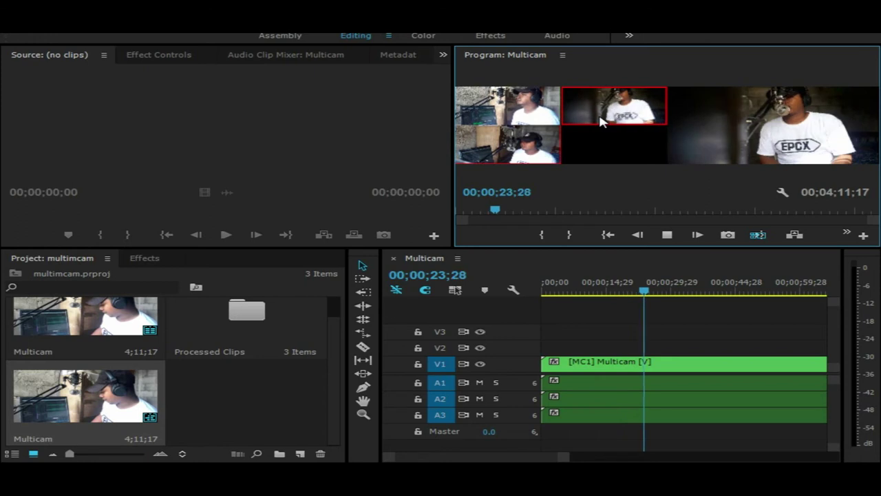
click(527, 113)
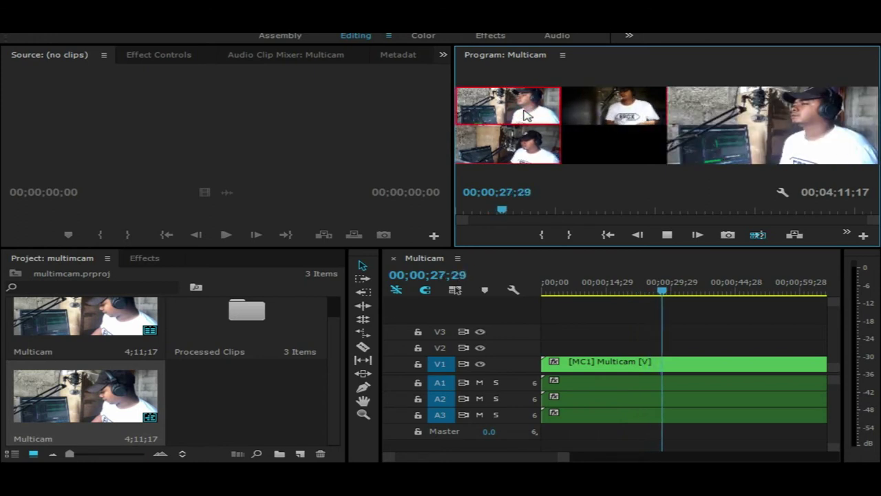
click(596, 120)
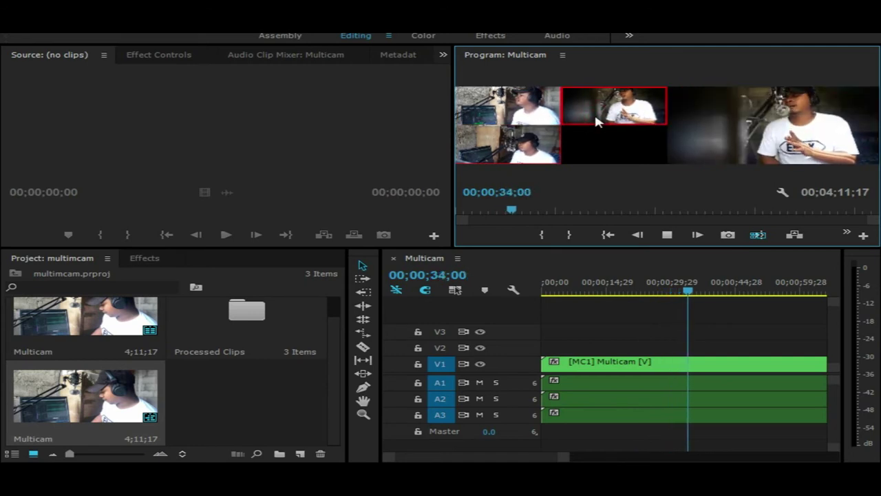
key(space)
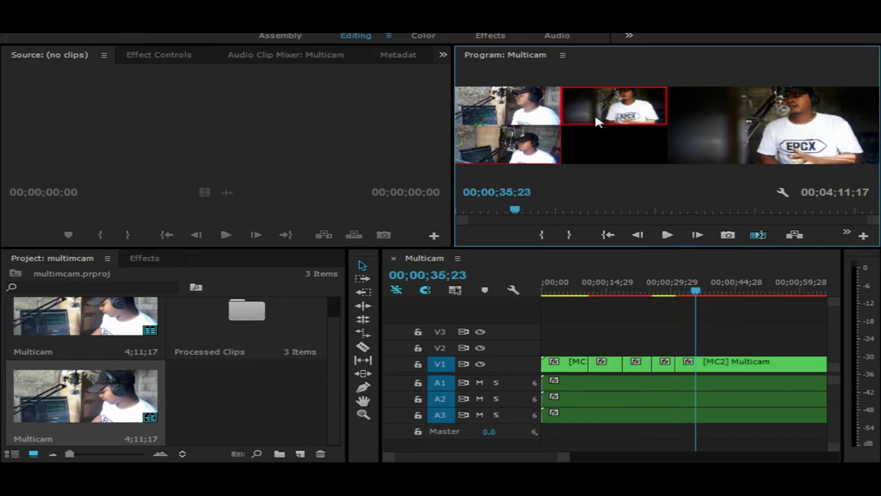
Scrub through the recorded cuts to the fourth segment and select camera 1 there.
click(597, 286)
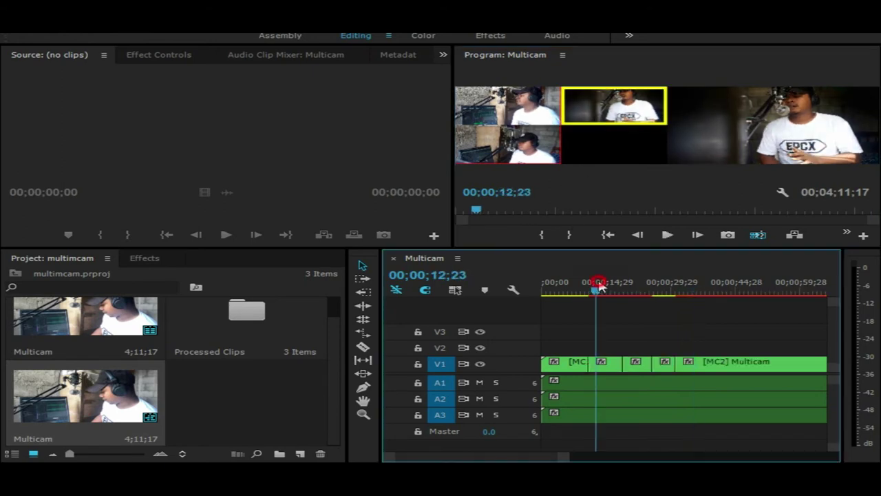
drag(599, 287, 660, 295)
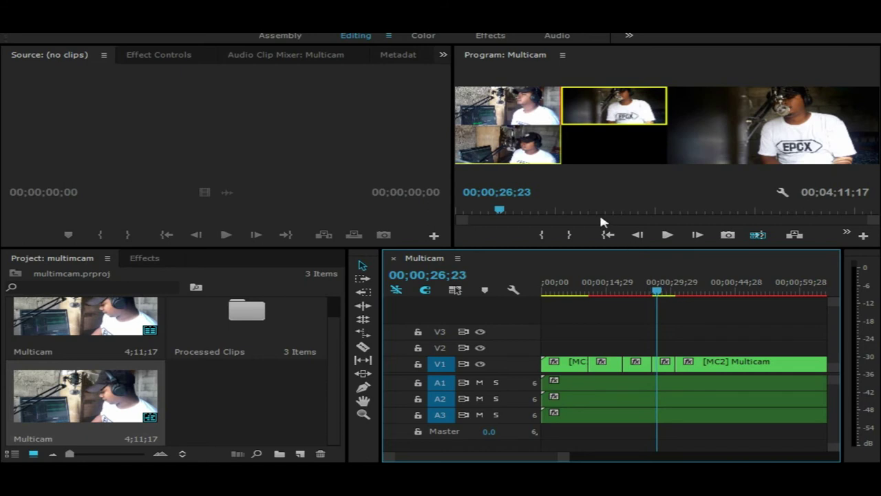
key(1)
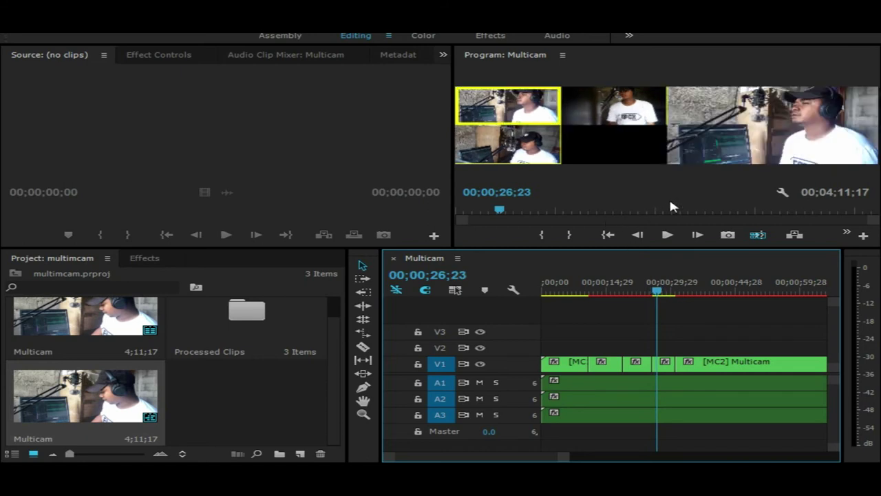
Turn off multi-camera view and play back the recorded camera cuts from near the first switch.
click(757, 235)
drag(655, 291, 574, 272)
click(667, 234)
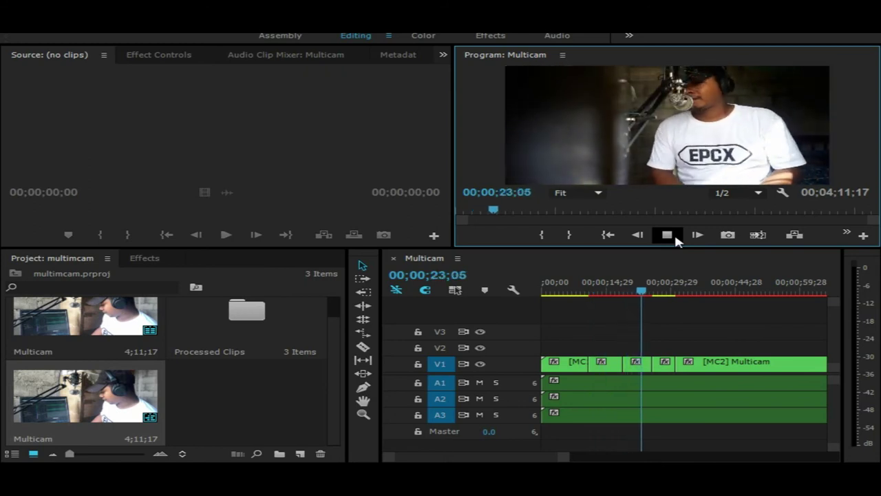
click(667, 235)
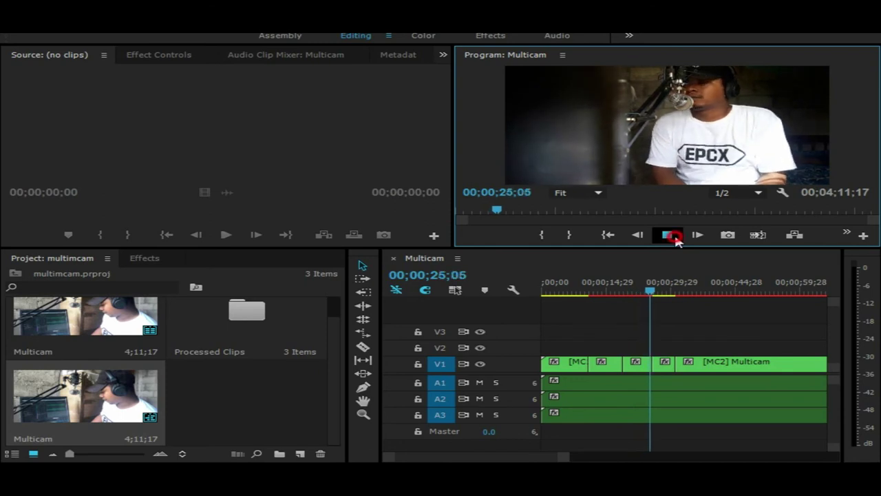
Roll the cut between the second and third segments slightly earlier and switch the fourth segment to camera 2 in multi-camera view.
click(613, 292)
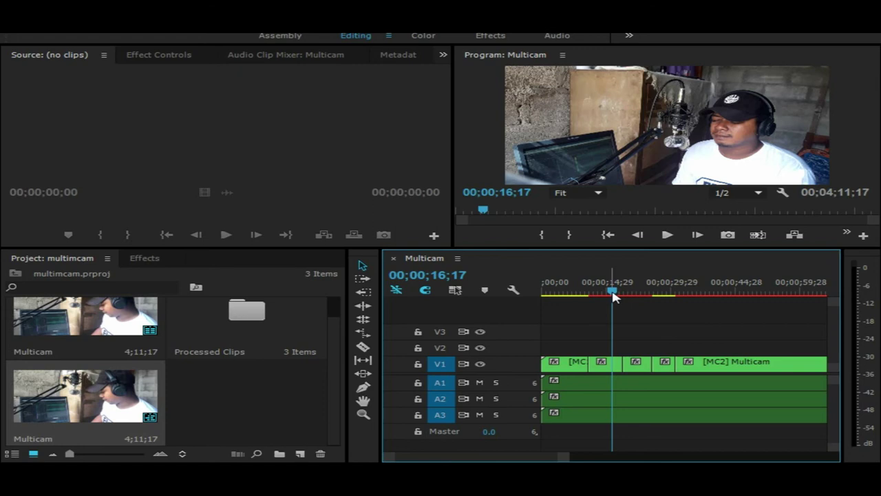
drag(613, 296, 663, 303)
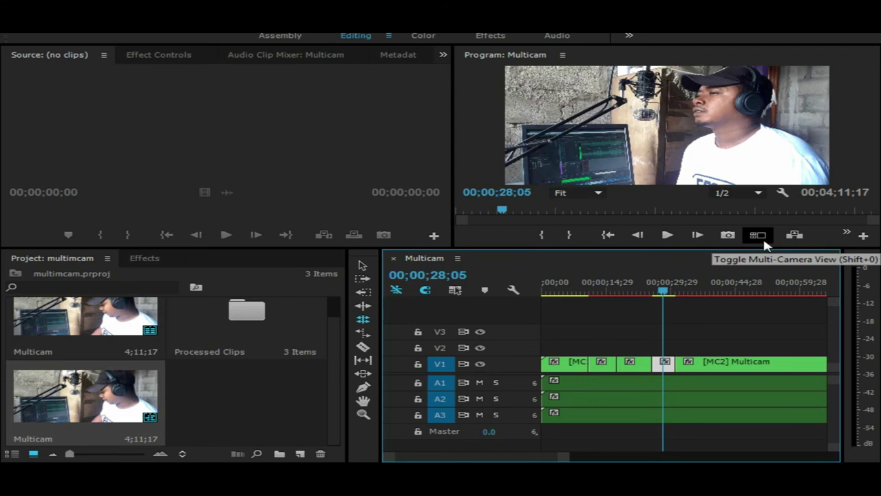
click(764, 240)
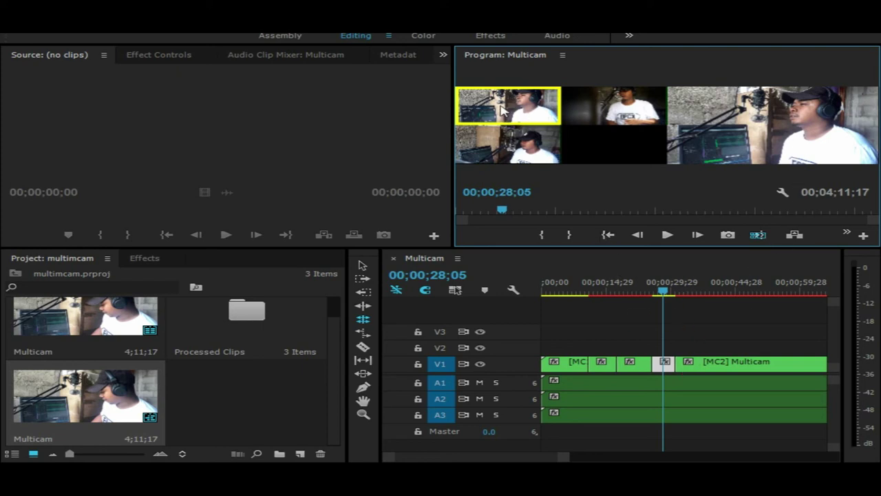
click(618, 122)
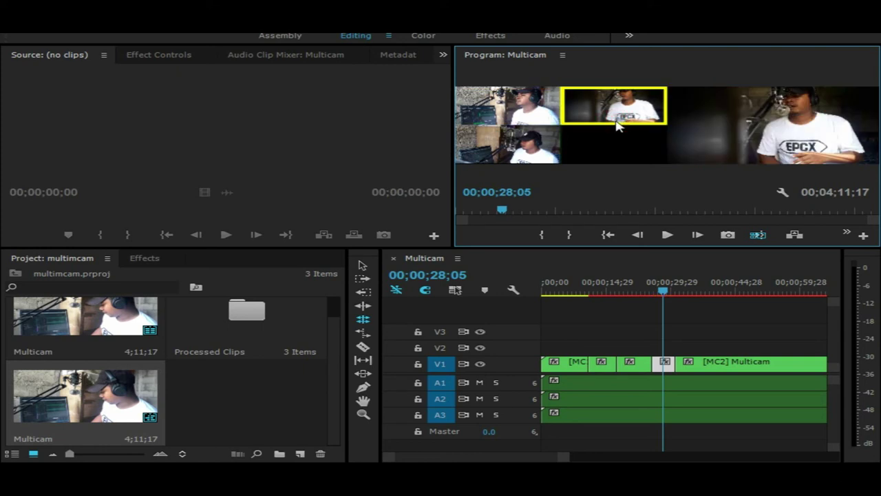
Return to the single-image view and play the adjusted cuts from around 16 seconds into the fourth segment.
drag(624, 289, 600, 203)
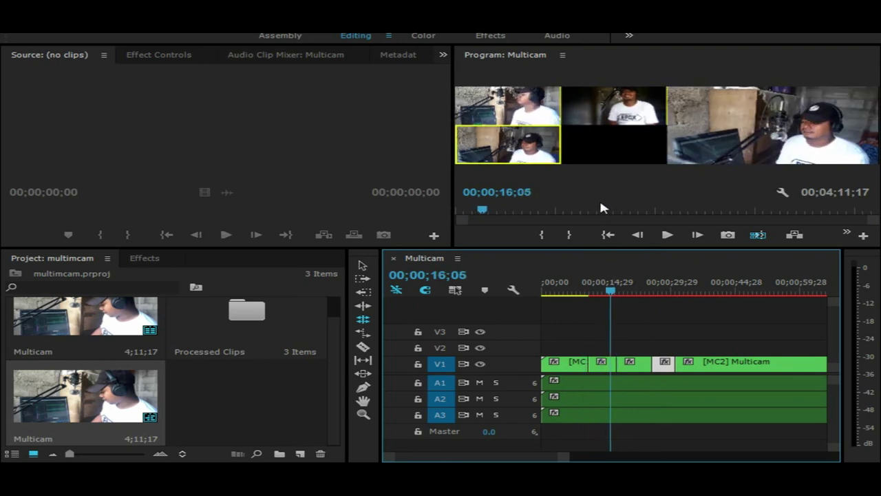
click(758, 235)
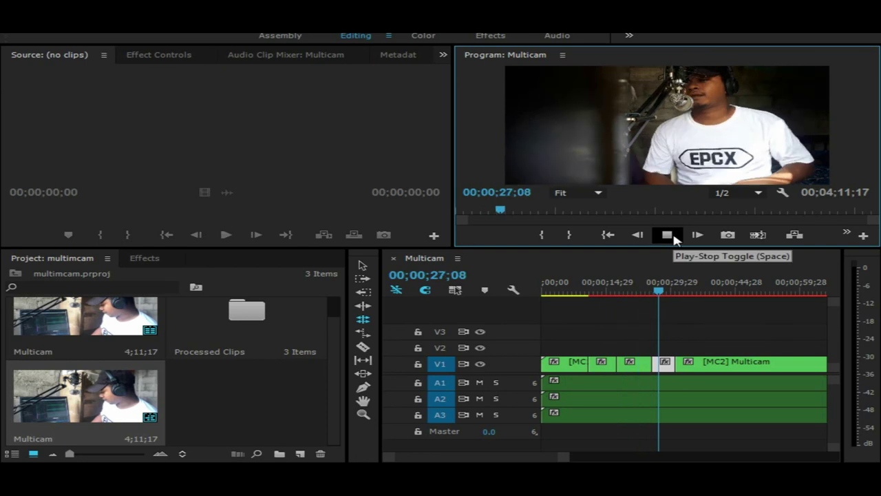
click(667, 235)
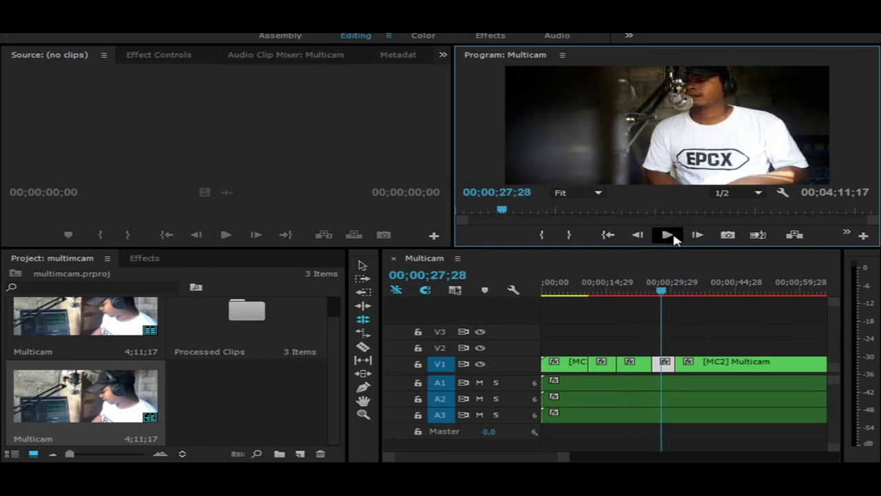